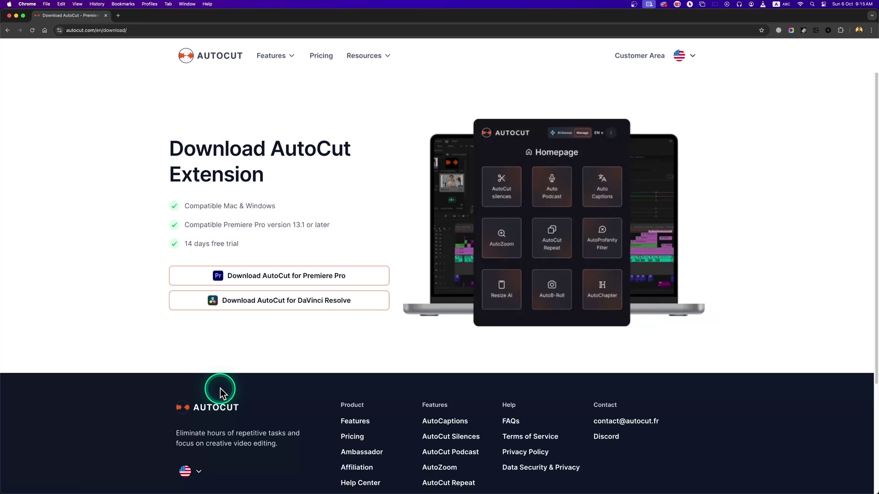
Download the AutoCut plugin for DaVinci Resolve on macOS from autocut.com.
click(214, 300)
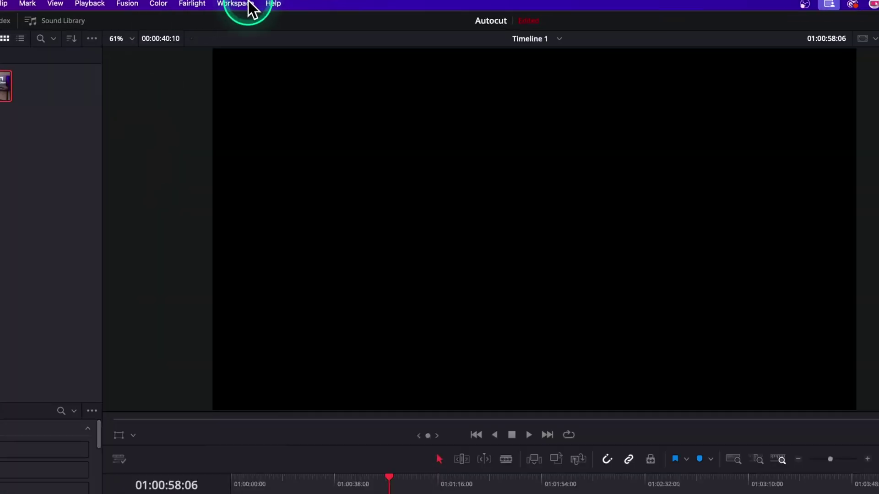
click(248, 5)
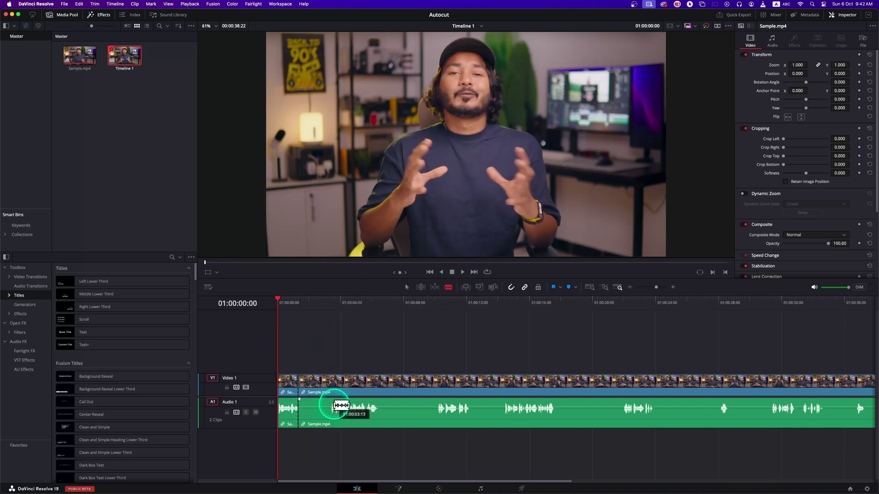
Move the playhead to the clip end and open AutoCut Silences on the full timeline range.
click(837, 305)
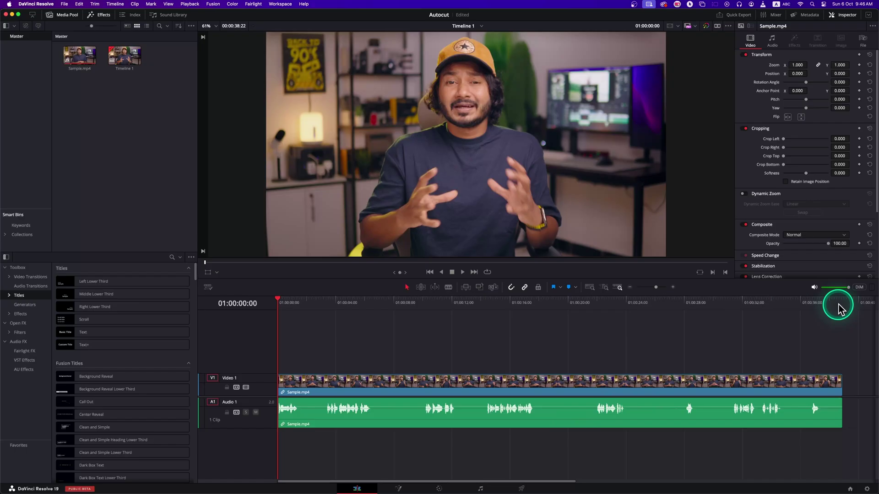
click(843, 310)
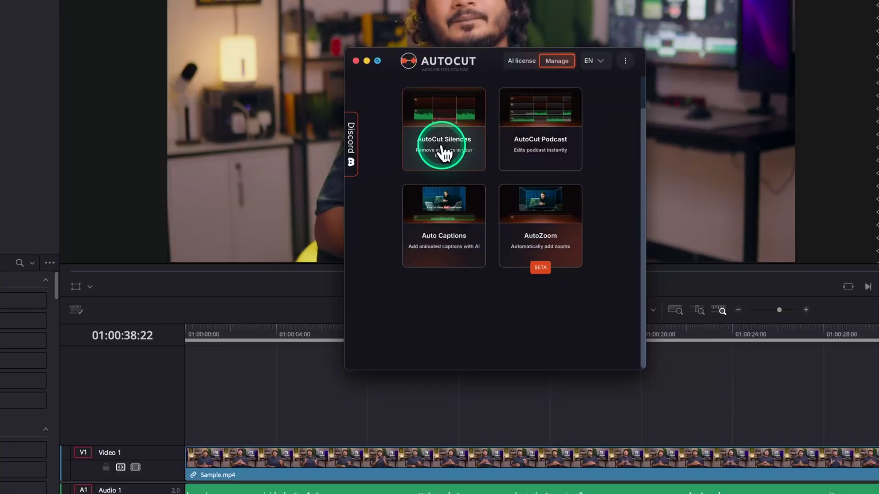
click(439, 183)
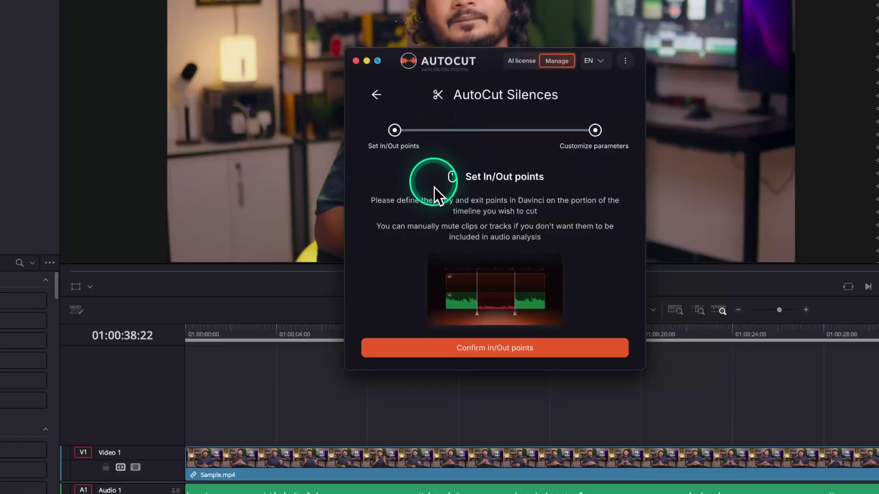
click(460, 345)
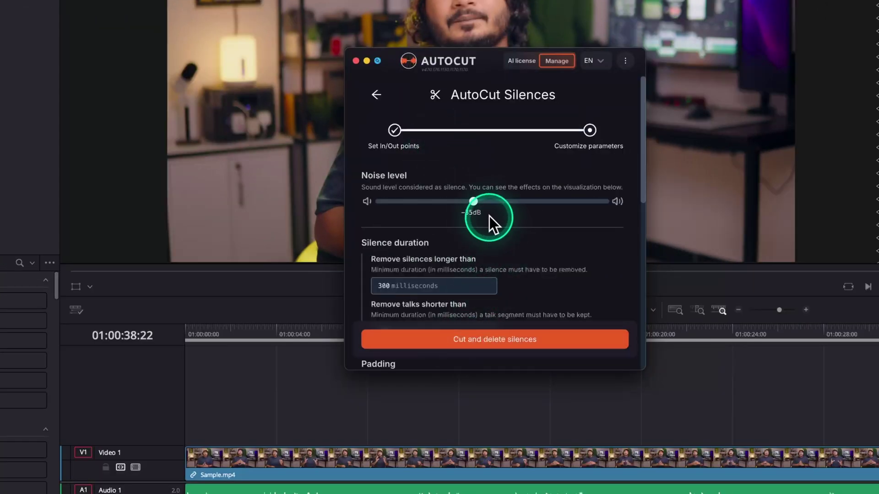
Set the silence noise level to -35 dB, keeping 300 ms silences and 200 ms talks.
drag(474, 206, 480, 207)
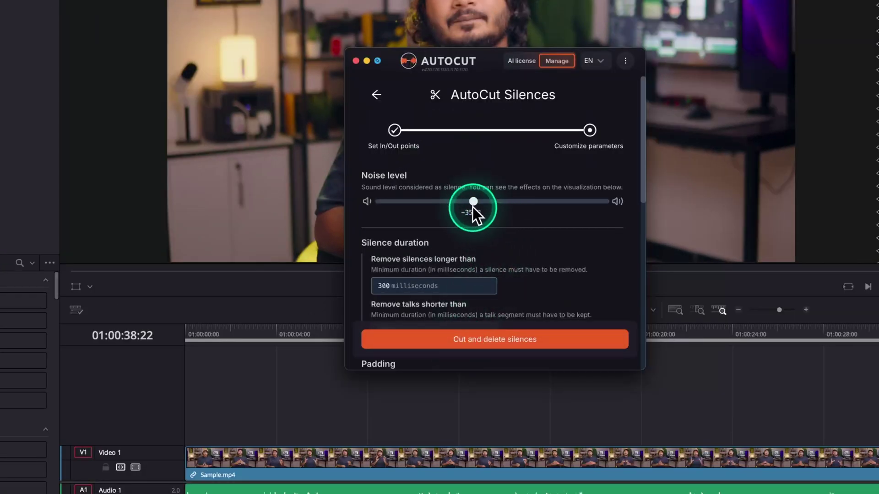
drag(474, 207, 480, 209)
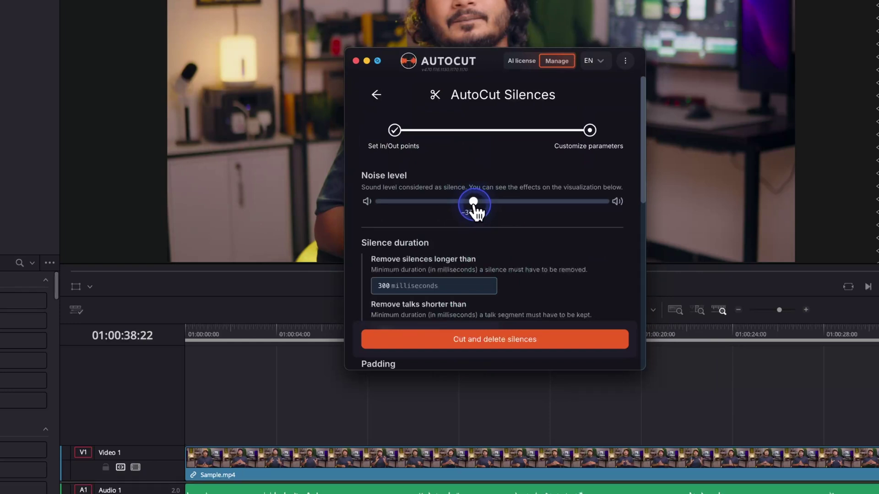
scroll(523, 239, down, 3)
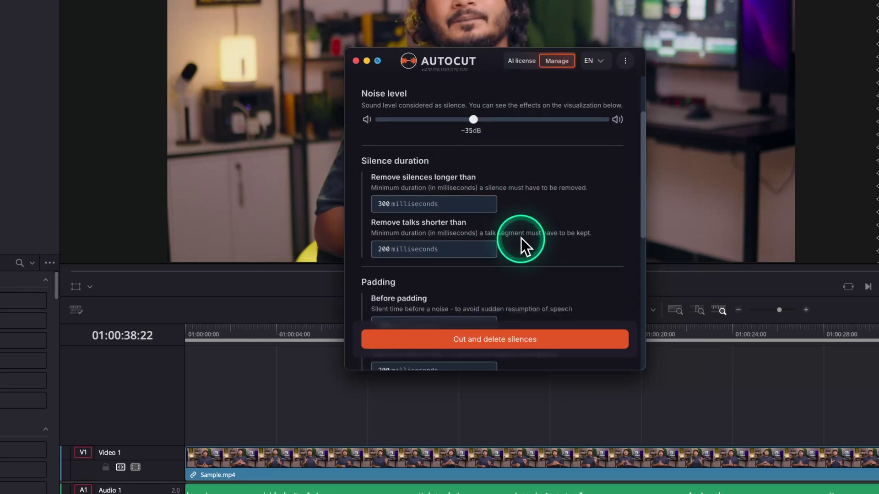
click(416, 202)
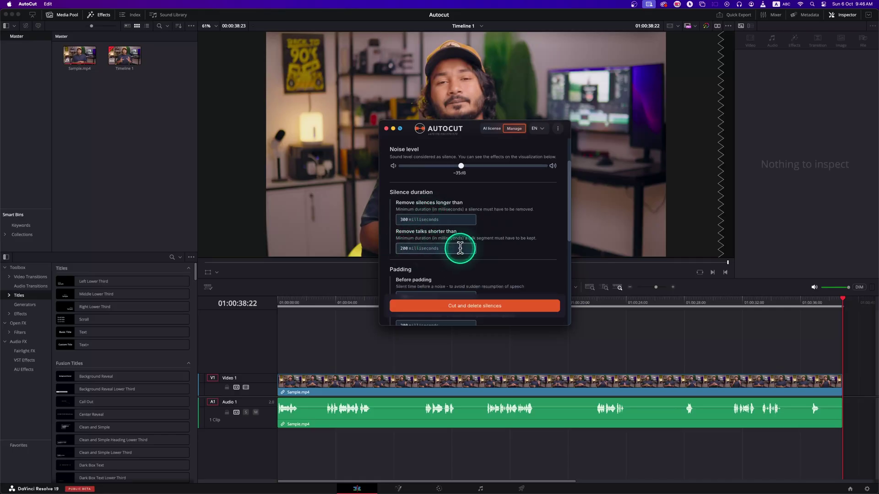
scroll(460, 247, down, 5)
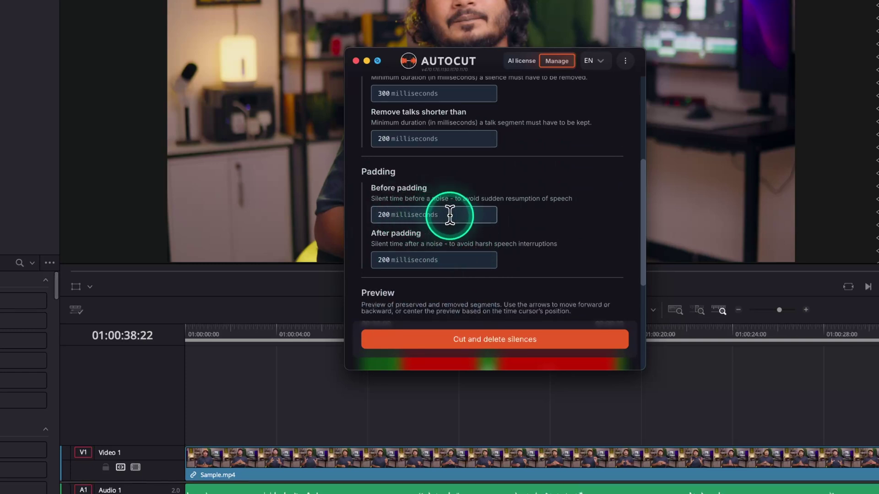
scroll(497, 224, down, 4)
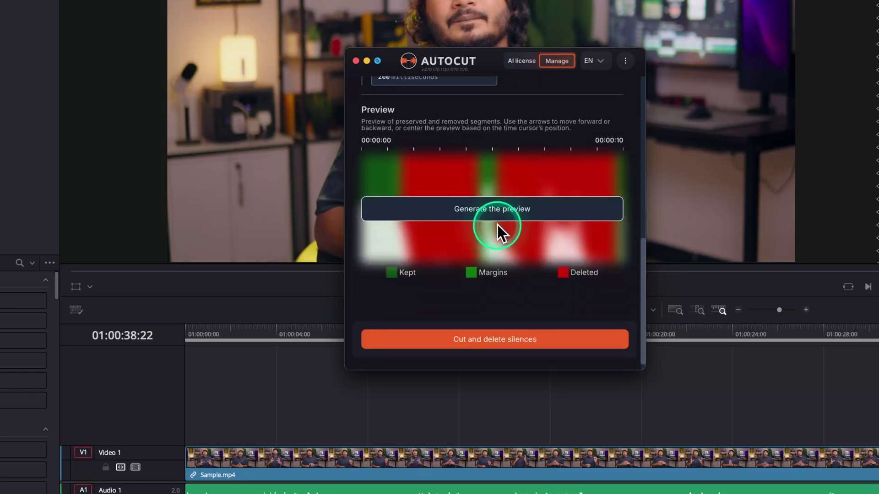
Preview the detected silences, then cut and delete them, leaving a 9-clip timeline.
click(498, 221)
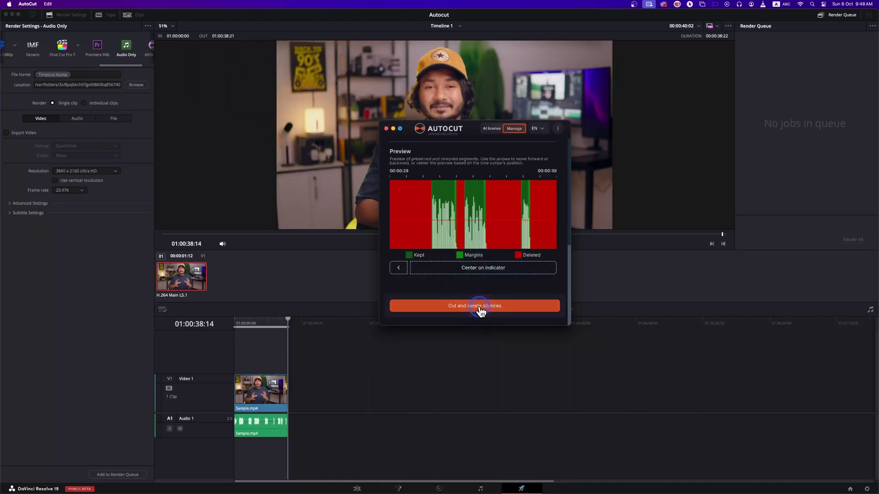
click(480, 307)
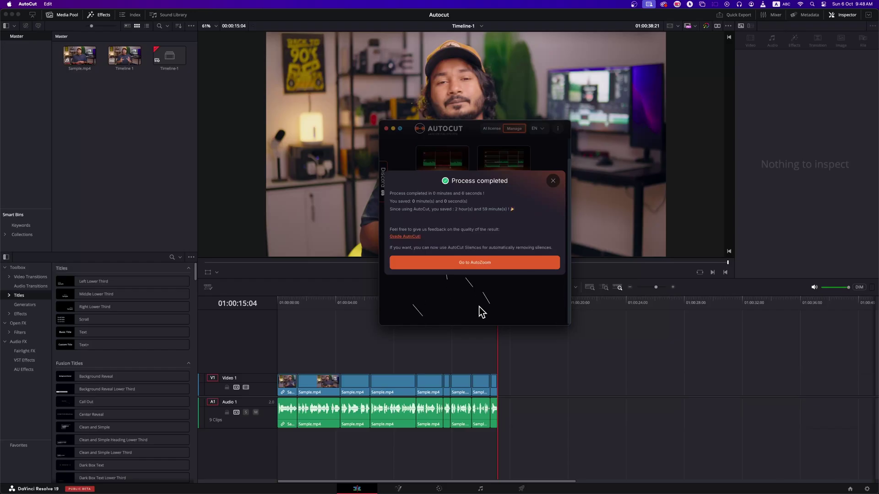
Dismiss the Process completed message and play the trimmed timeline from the start.
click(553, 182)
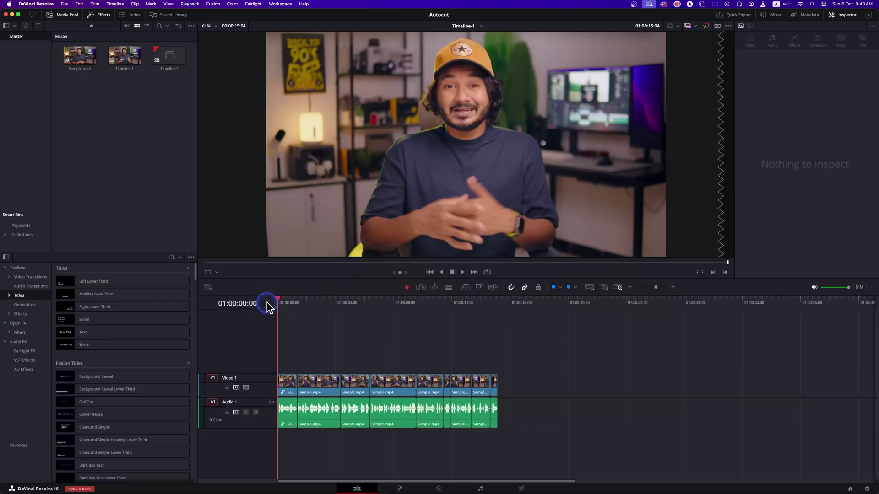
click(463, 274)
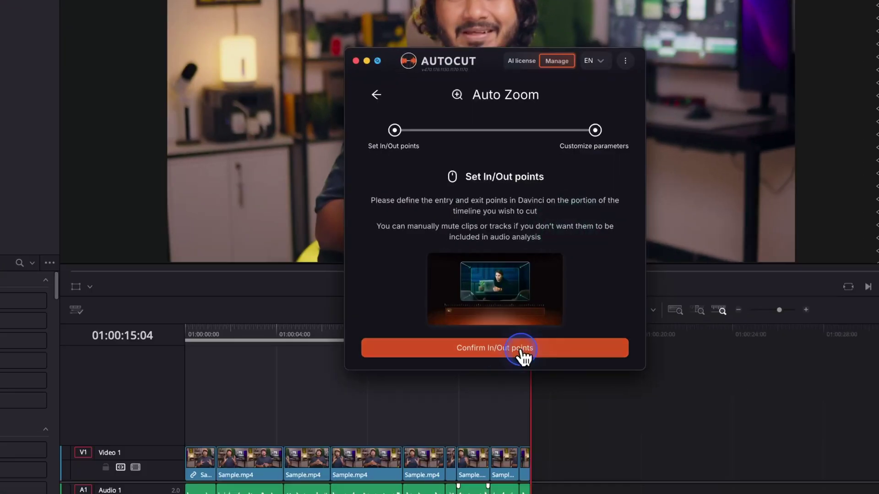
Run AutoZoom over the whole timeline at 150% maximum zoom, adding adjustment clips on Video 2.
click(520, 348)
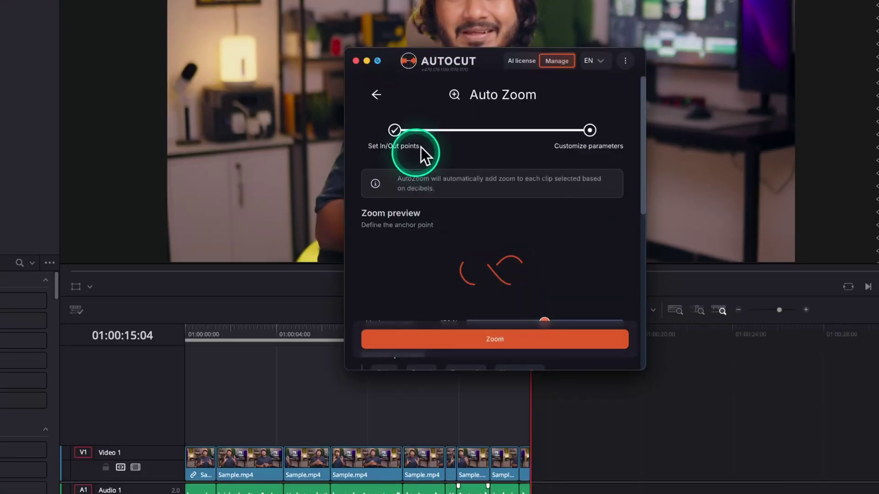
scroll(556, 207, down, 3)
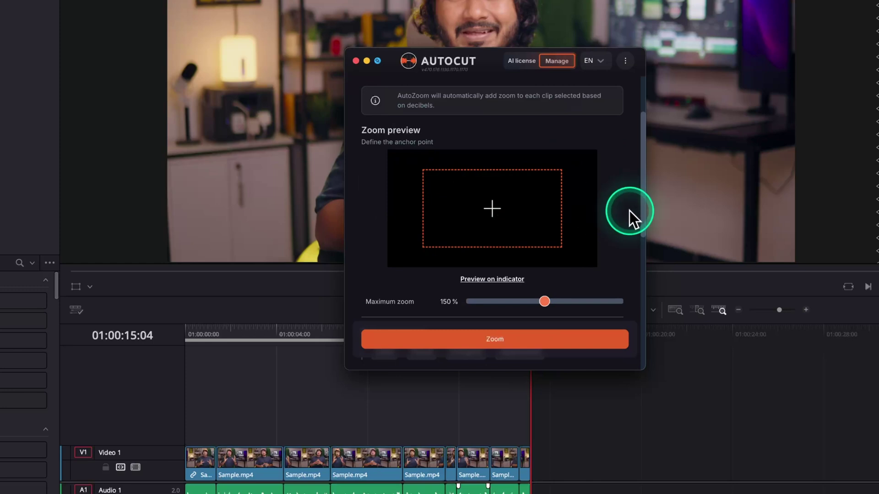
scroll(535, 221, down, 4)
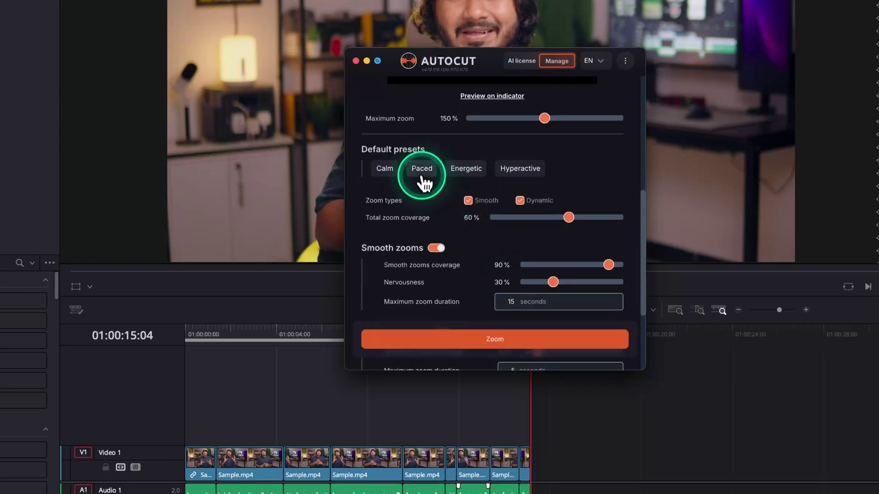
click(507, 339)
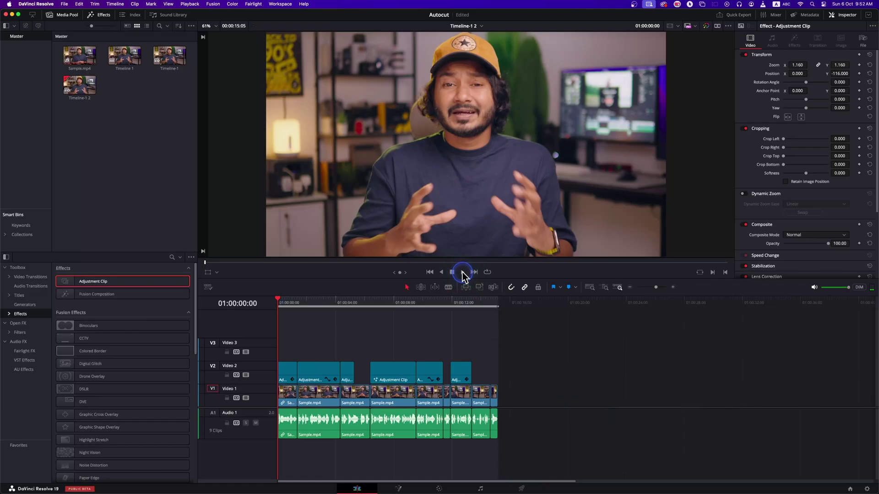
Play back the timeline to review the new automatic zooms.
click(465, 298)
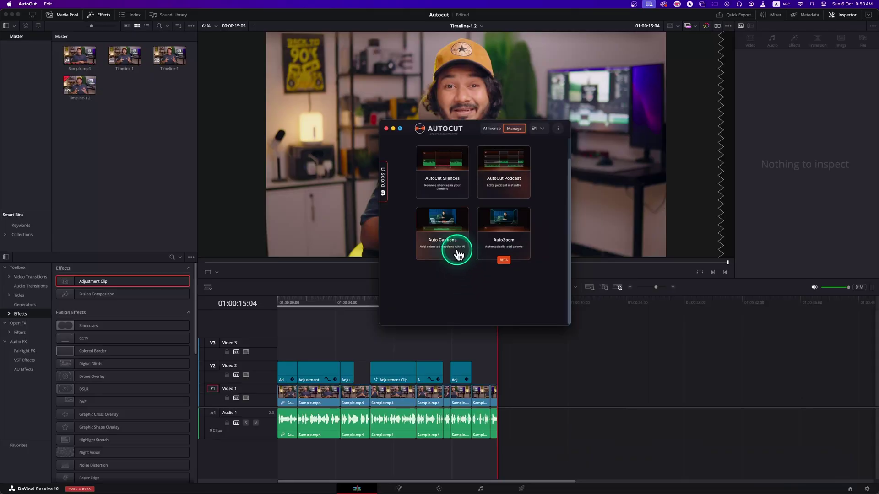
Transcribe the full timeline with Auto Captions in English - United States and open the captions editor.
click(458, 253)
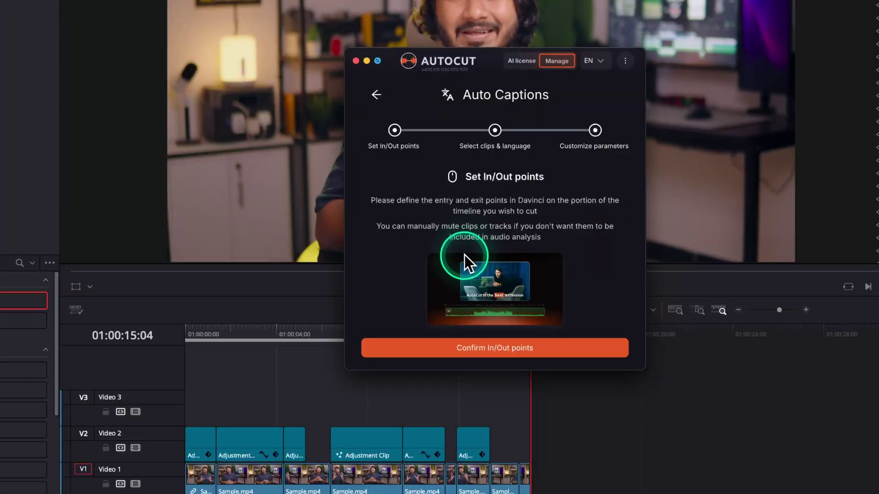
click(485, 352)
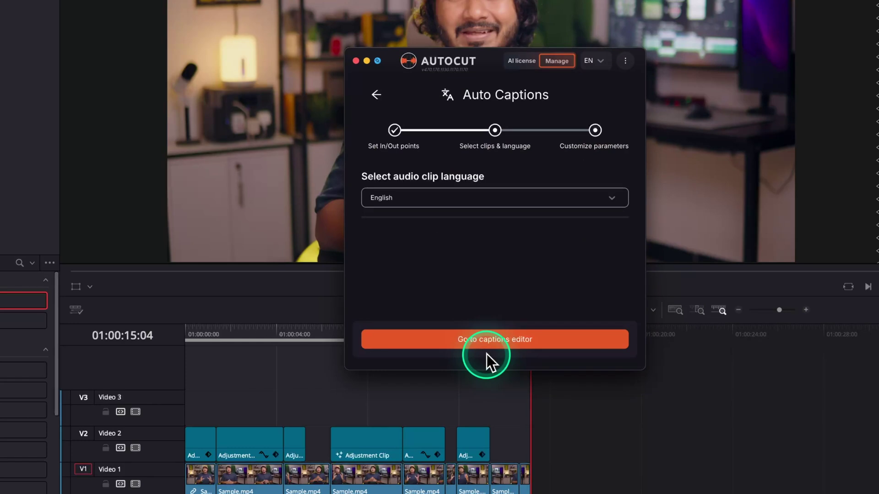
click(479, 196)
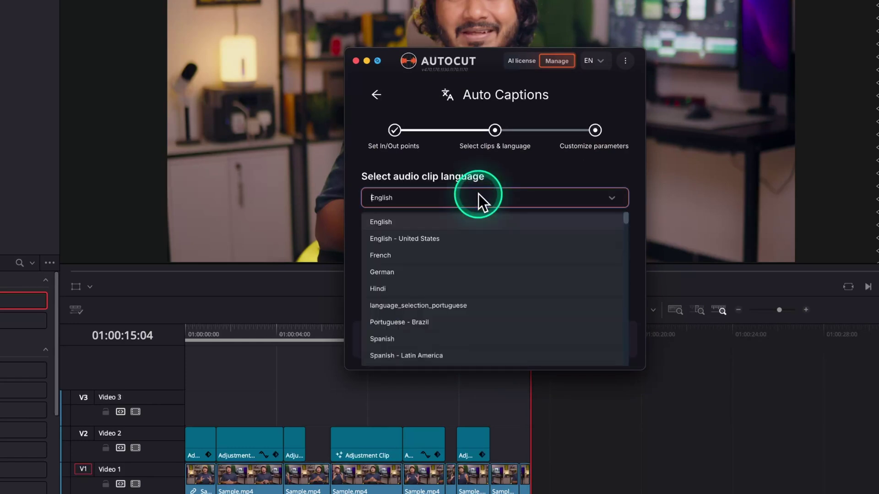
click(457, 238)
click(470, 337)
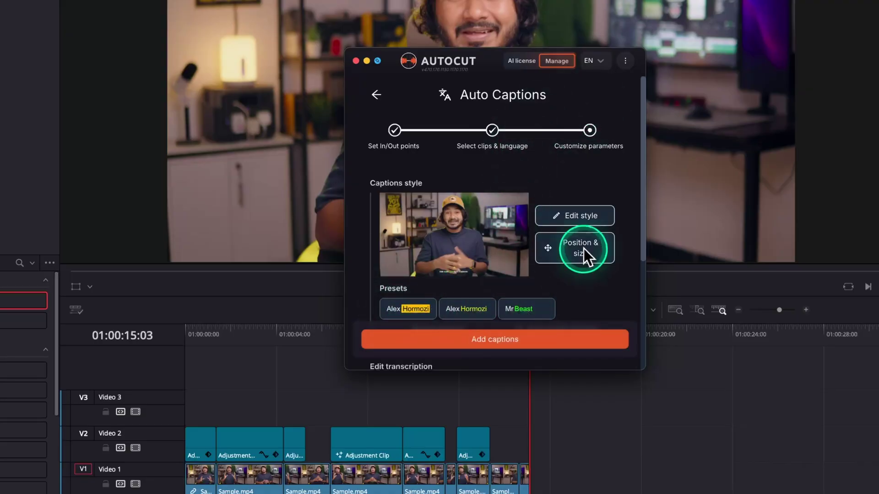
Apply white Arial caption text and bring up the 56 px, one-line, 40% width size settings.
click(591, 218)
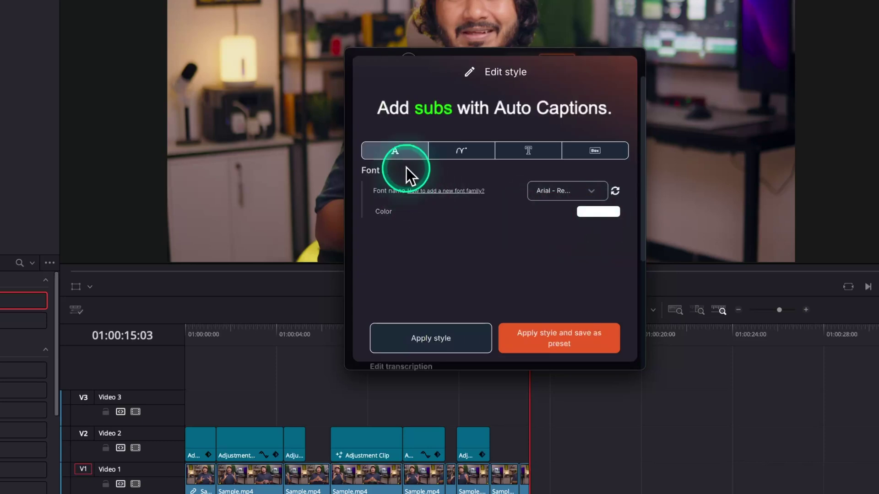
click(540, 188)
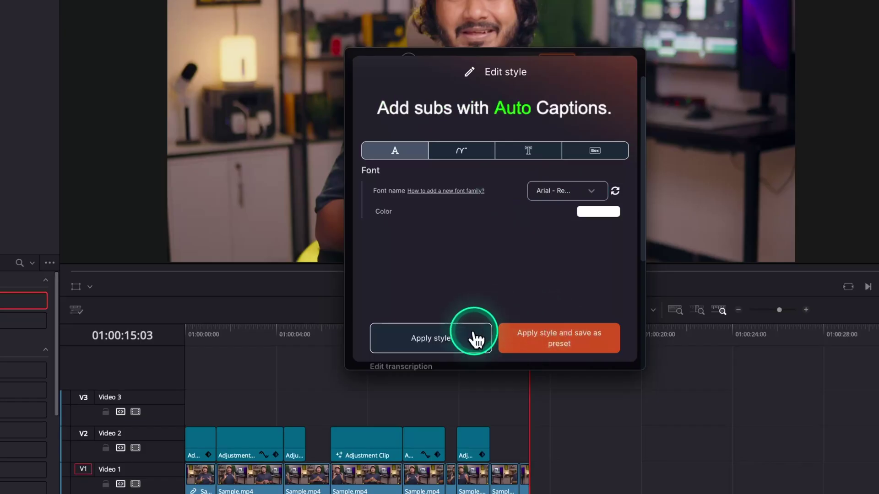
click(476, 340)
click(586, 249)
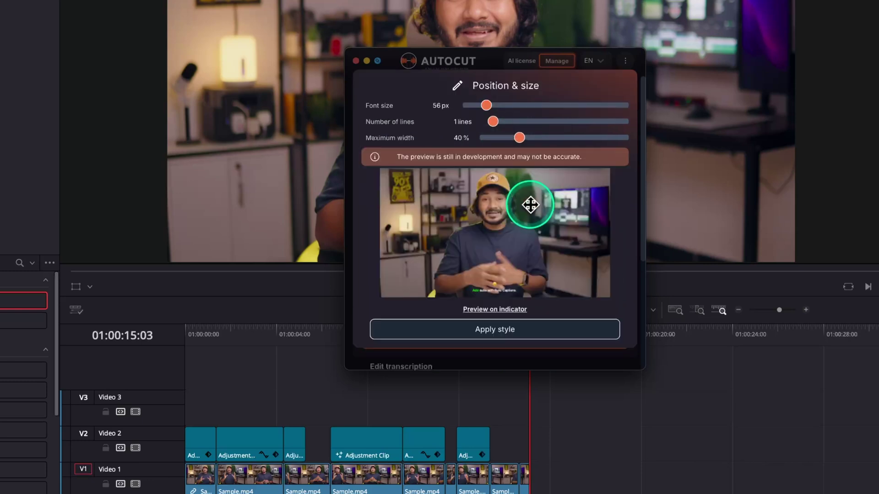
Apply the caption position and size settings and open the caption line containing AutoCAD.
click(503, 330)
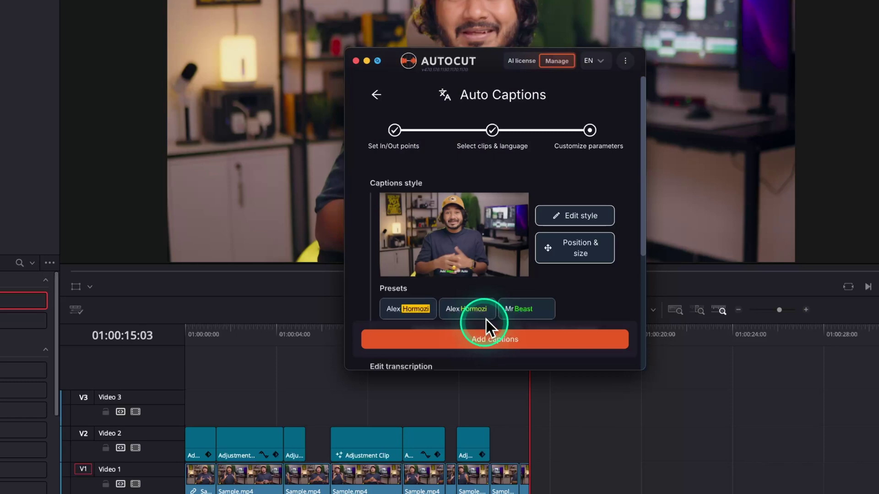
scroll(471, 213, down, 5)
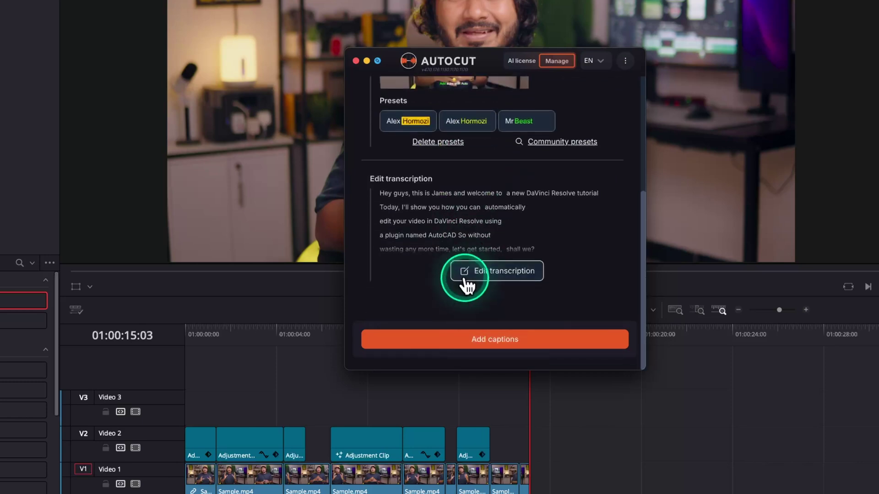
click(485, 280)
click(453, 211)
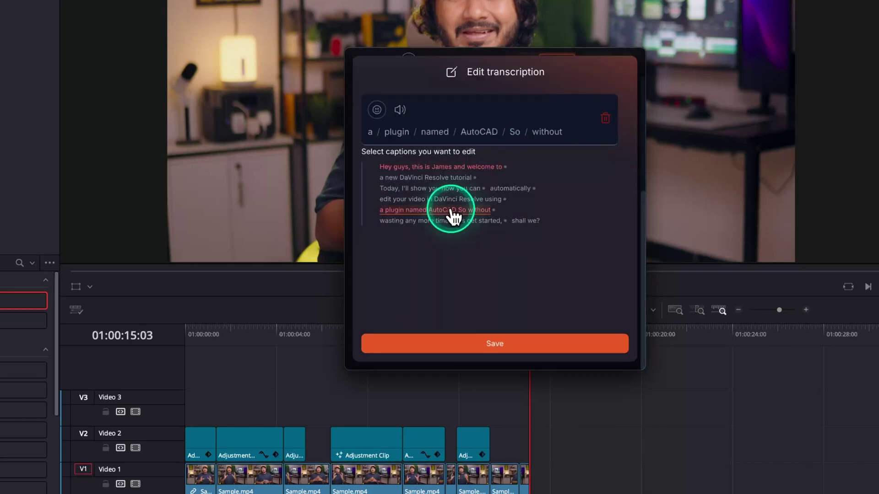
Correct the misheard word AutoCAD to AutoCut and save the transcription.
click(495, 131)
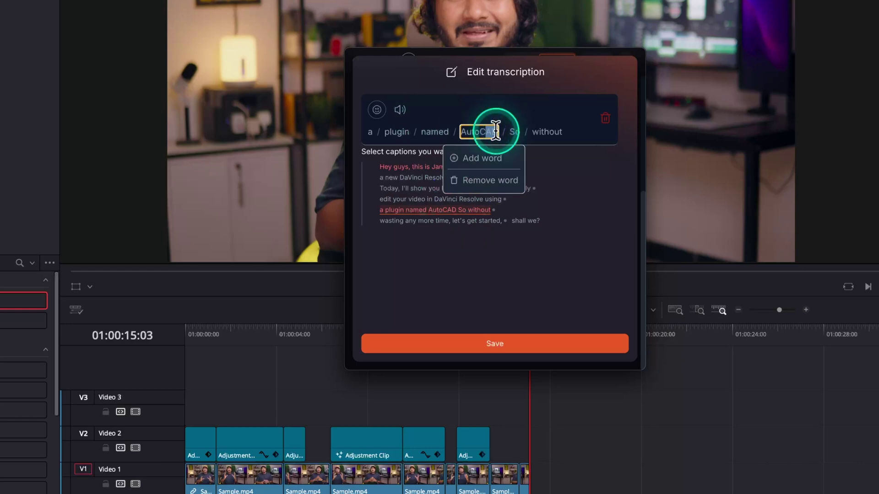
text(ut)
click(608, 188)
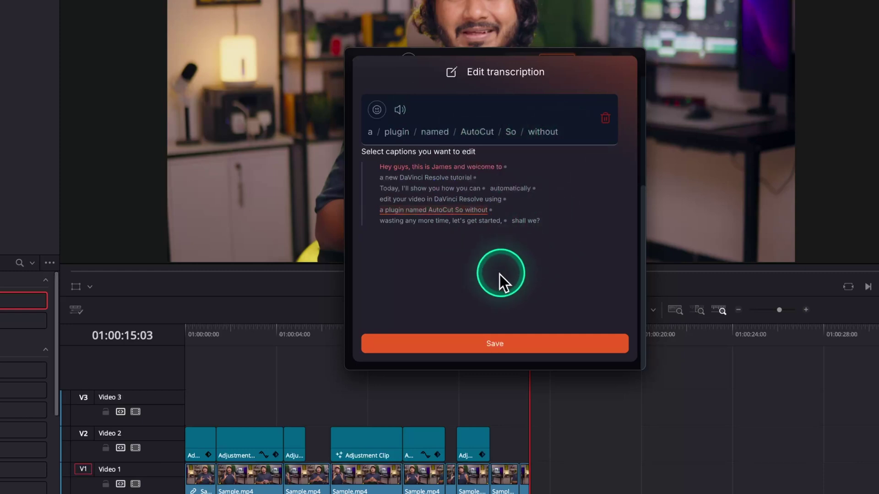
click(488, 349)
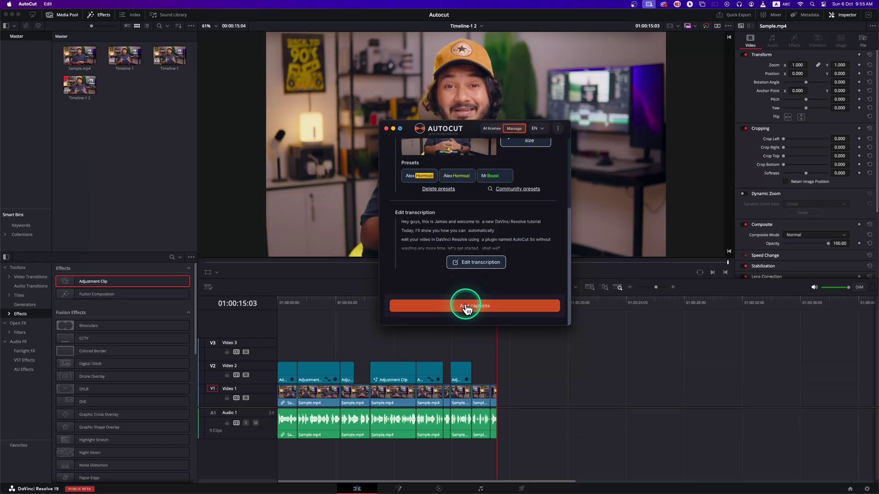
Add the styled AutoCut captions onto the talking-head timeline.
click(465, 303)
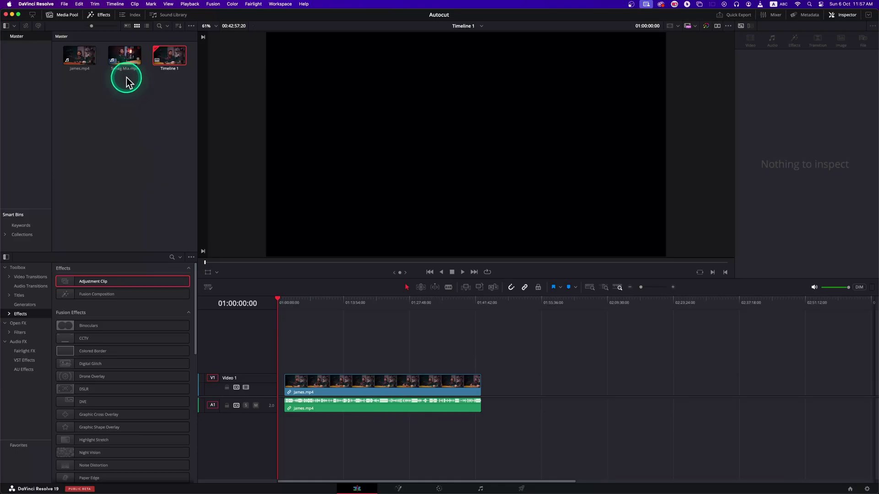
Place Sohag Mia.mp4 on Video 2 at the timeline start, trimmed to end with the V1 clip.
drag(126, 78, 175, 149)
drag(277, 348, 276, 361)
drag(406, 387, 400, 387)
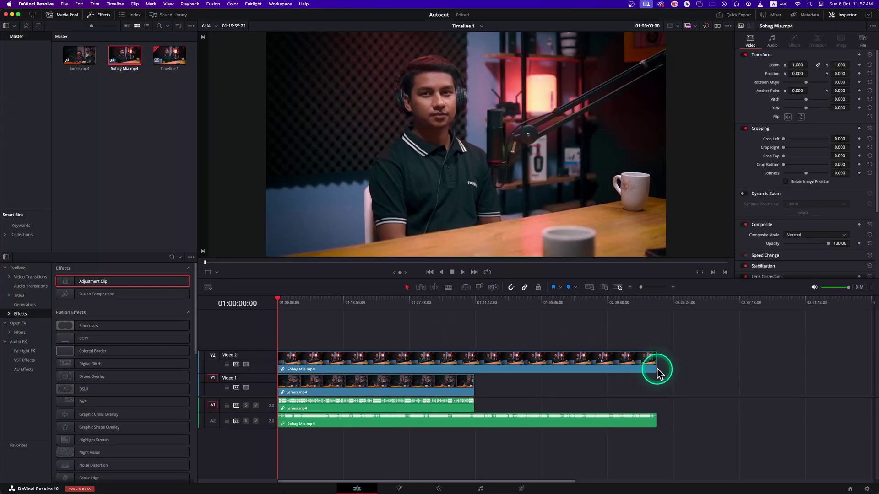
drag(656, 373, 471, 370)
key(shift+z)
click(661, 304)
click(639, 326)
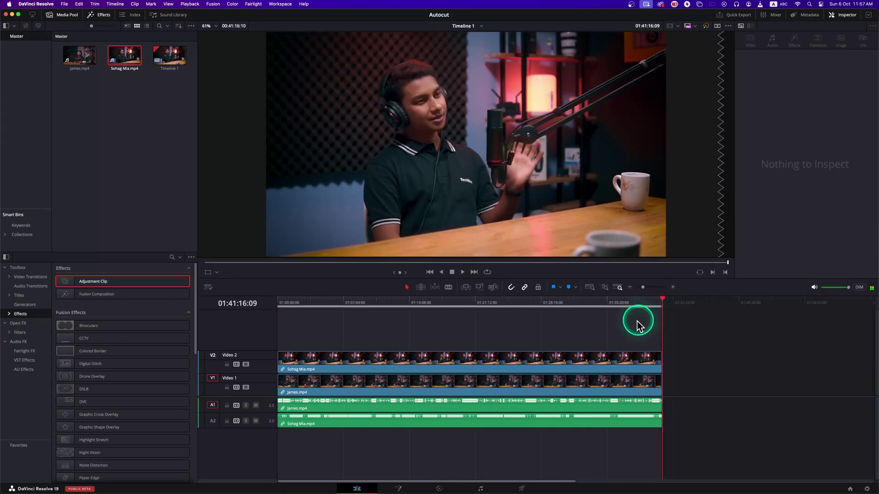
Open AutoCut from the dock, select all timeline clips and launch AutoCut Podcast.
click(595, 480)
drag(638, 452, 561, 357)
click(507, 189)
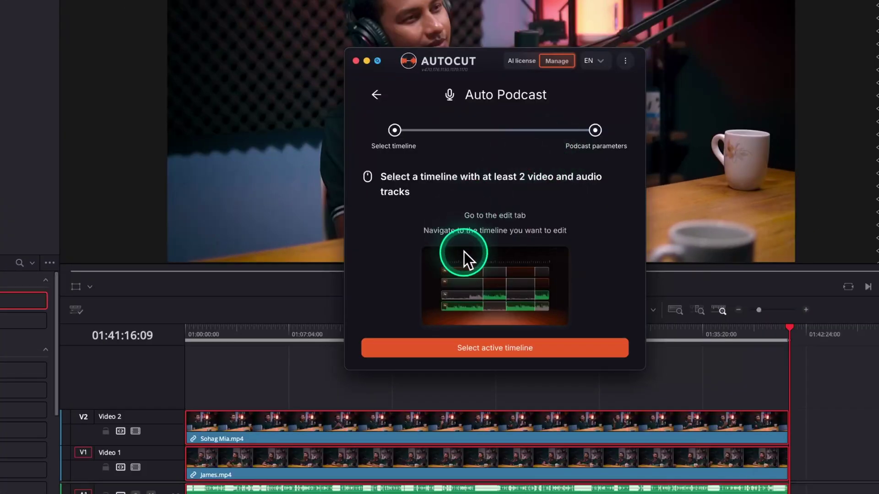
Use the active timeline and add the first speaker with a name and Track A1.
click(489, 354)
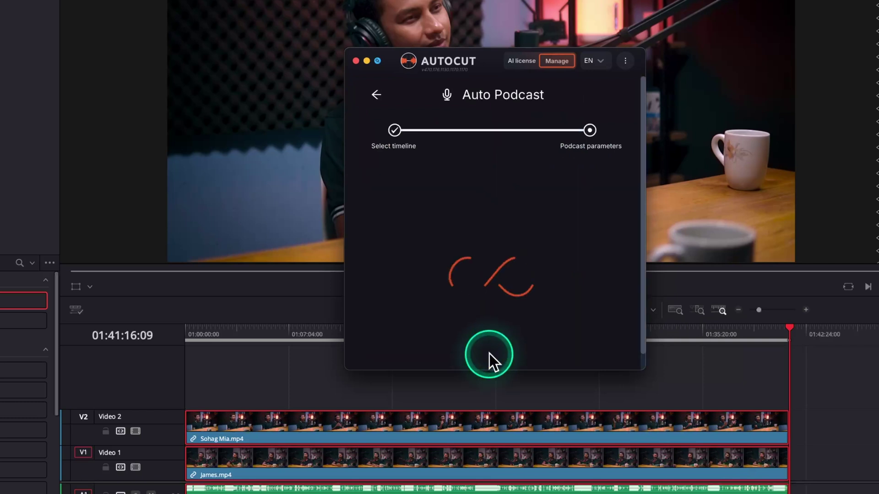
click(502, 245)
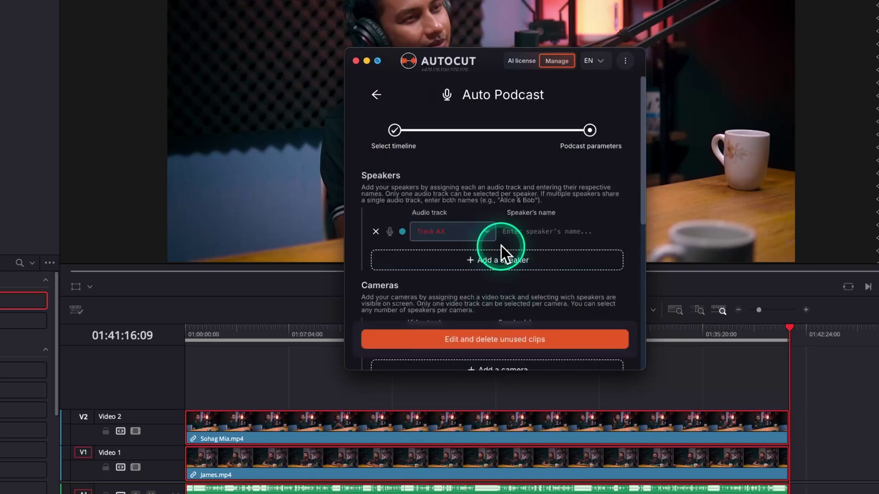
click(531, 231)
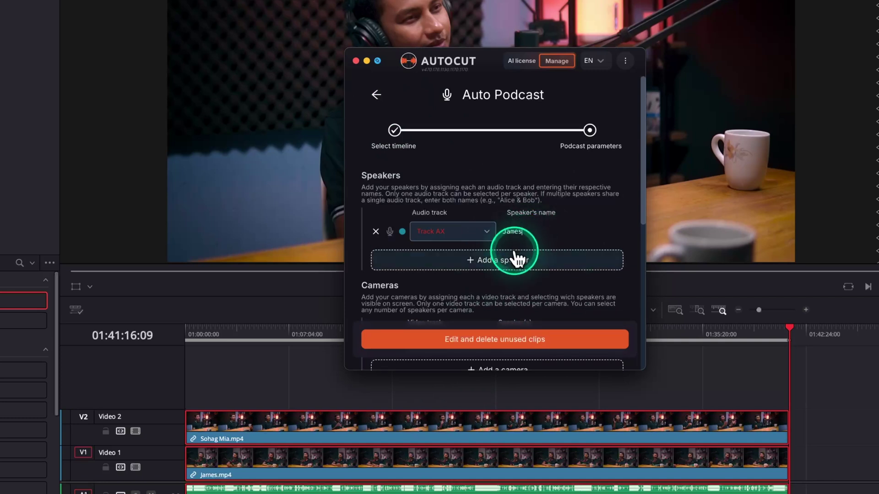
click(462, 241)
Add a second named speaker assigned to Track A2.
click(455, 260)
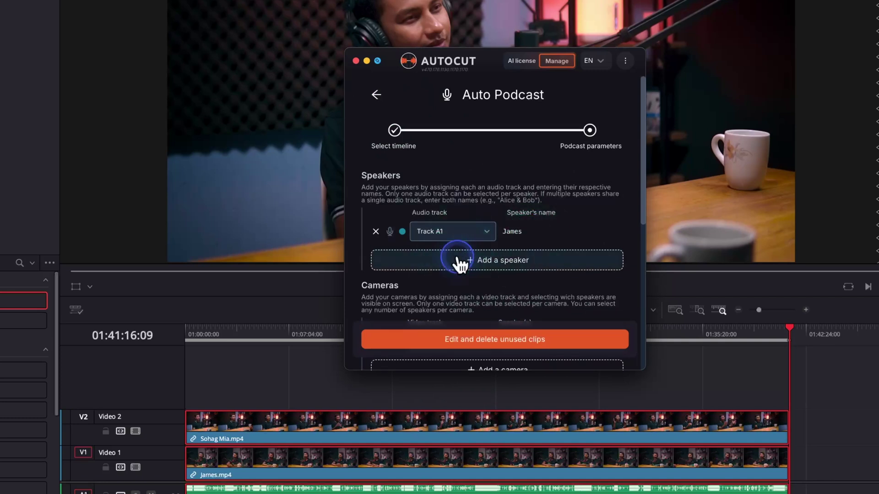
click(552, 263)
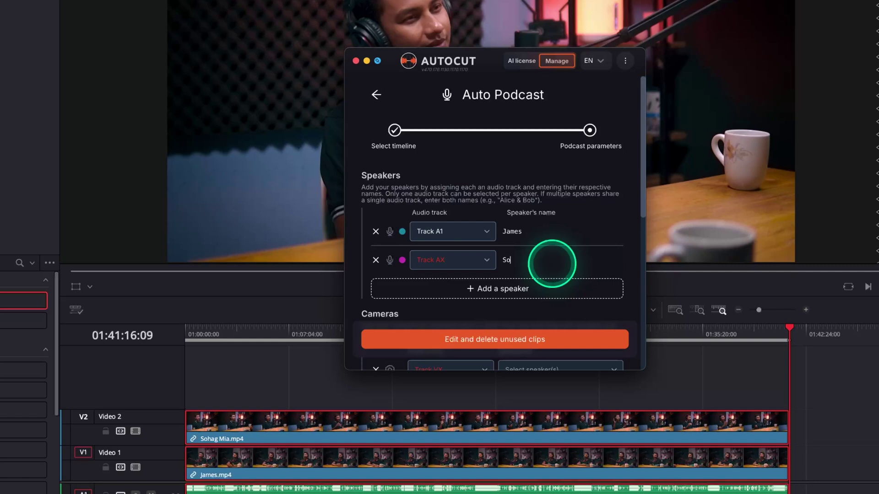
click(472, 267)
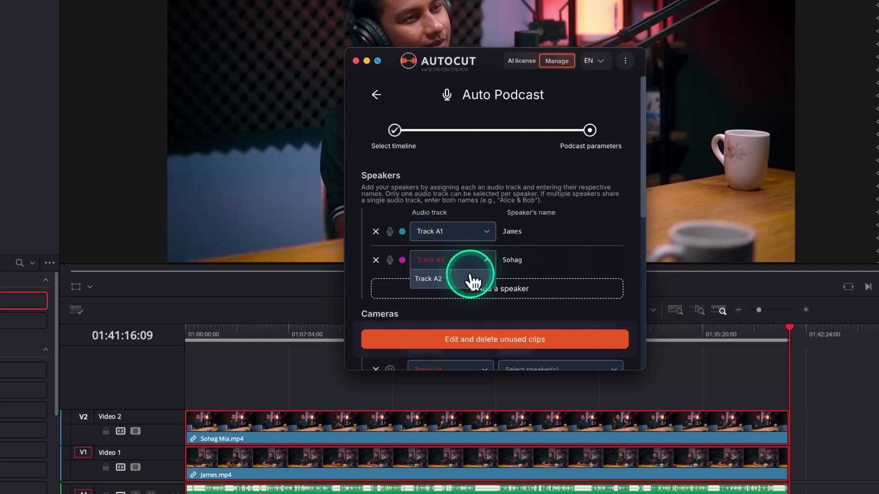
scroll(485, 285, down, 4)
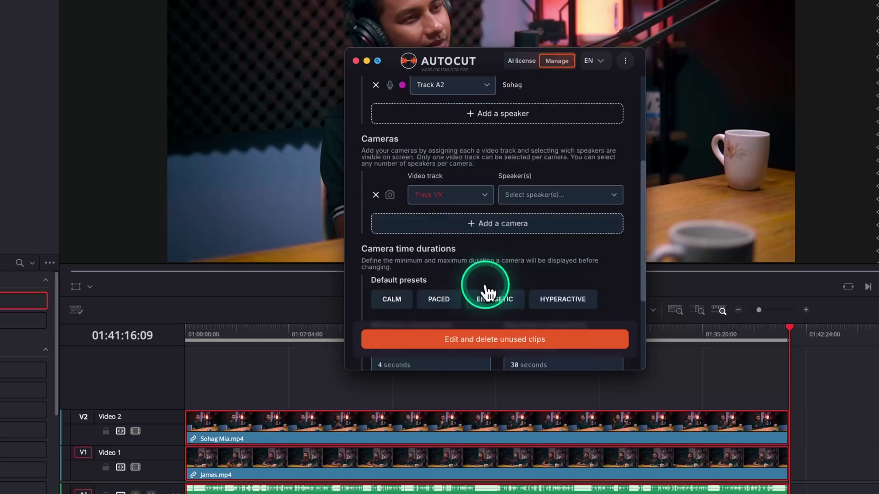
Set the first camera to Track V1 showing the first speaker.
click(436, 201)
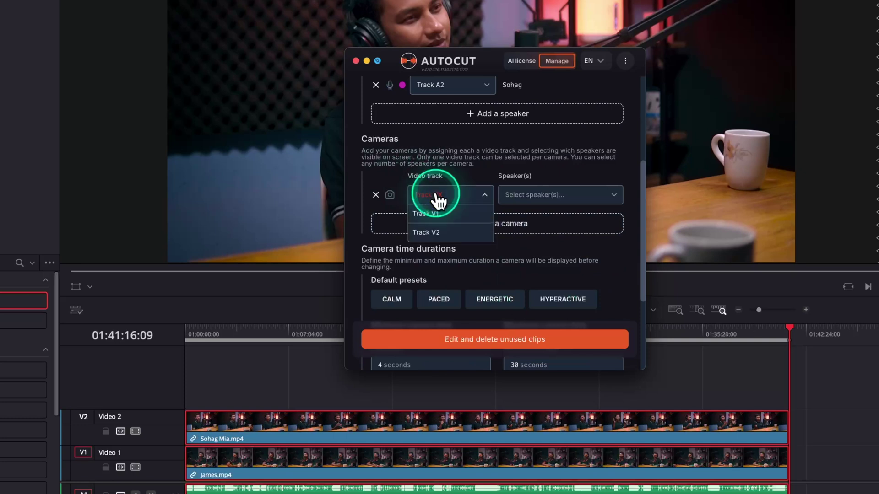
click(448, 212)
click(526, 196)
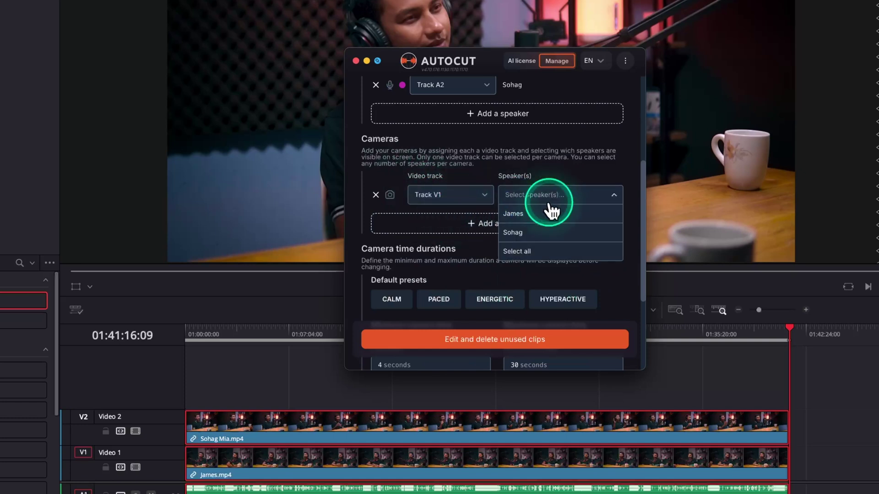
click(550, 214)
Add a second camera on Track V2 showing the second speaker.
click(484, 222)
click(449, 224)
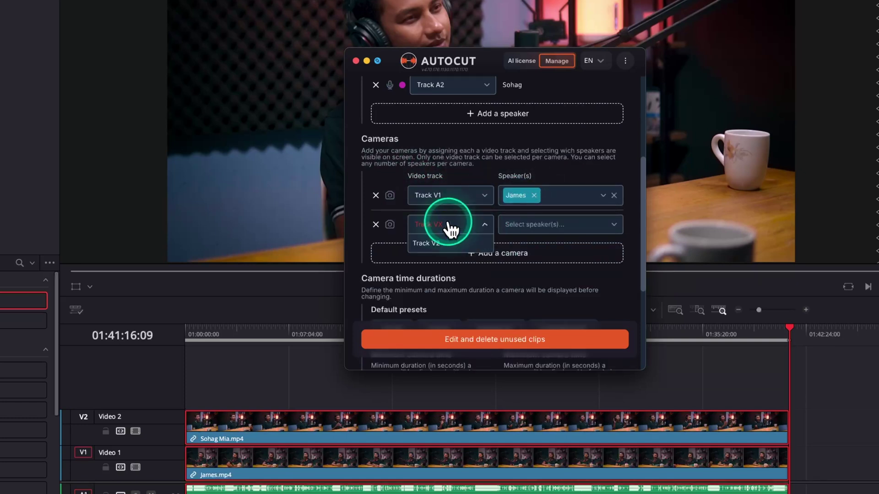
click(451, 249)
click(530, 225)
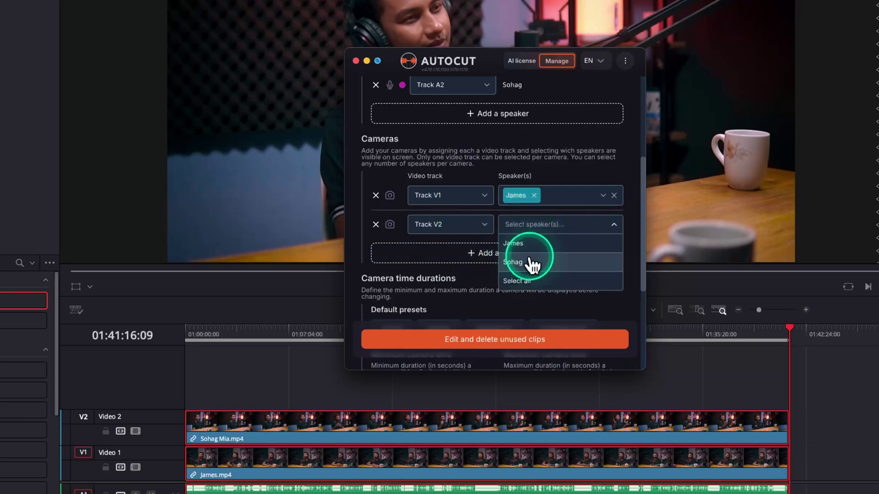
click(532, 268)
Try a third camera with both speakers, then remove it as unneeded.
click(548, 253)
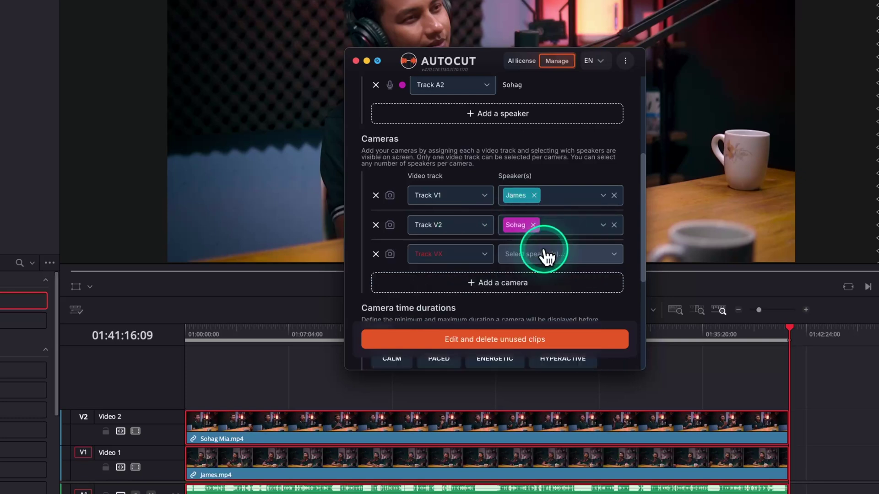
click(544, 256)
click(552, 273)
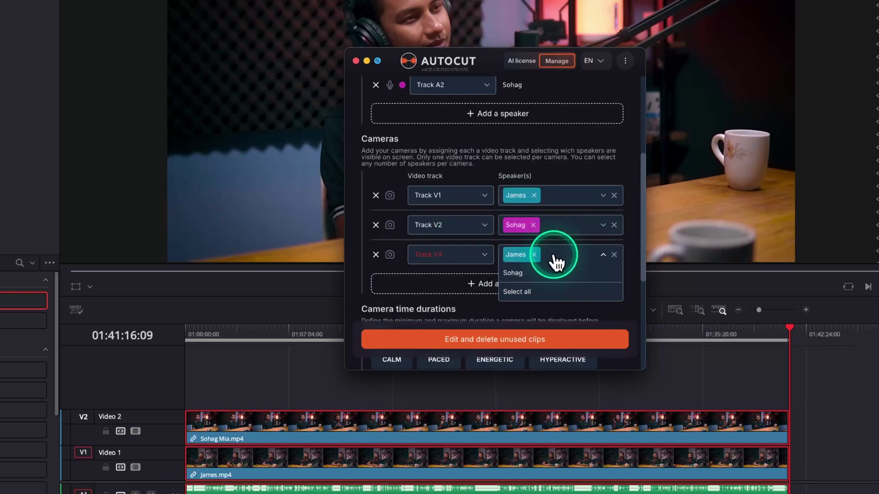
click(530, 274)
click(473, 250)
click(476, 255)
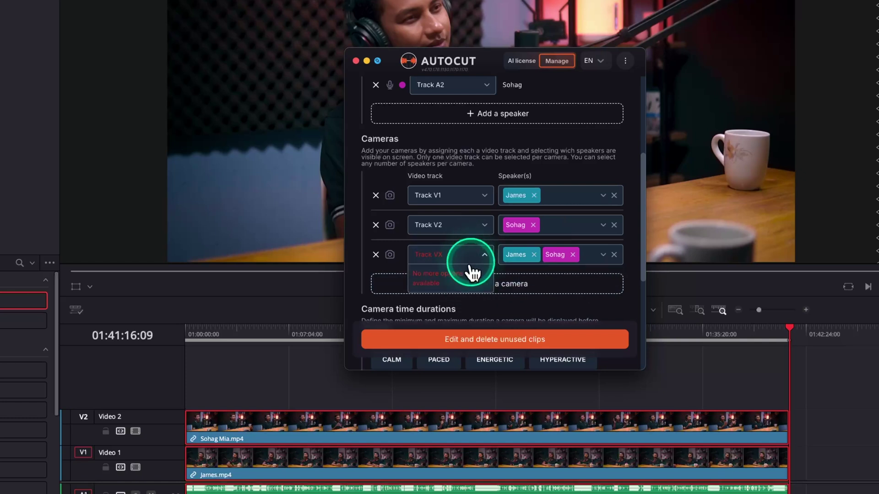
click(375, 254)
Run the Auto Podcast edit to split Timeline-1 into alternating V1 and V2 camera clips.
scroll(499, 293, down, 3)
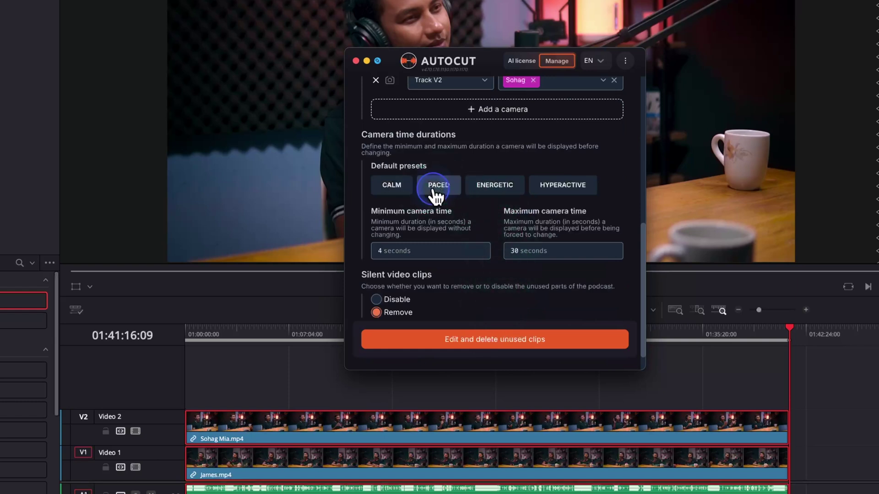
scroll(438, 205, down, 1)
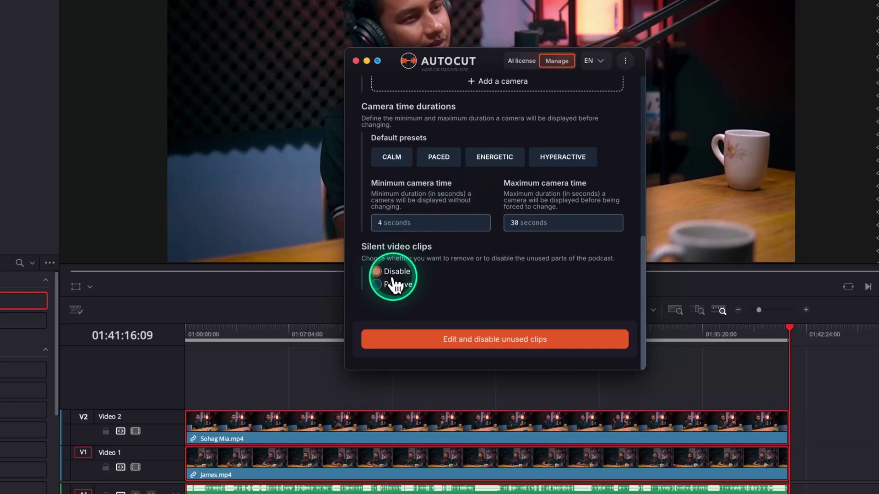
click(449, 337)
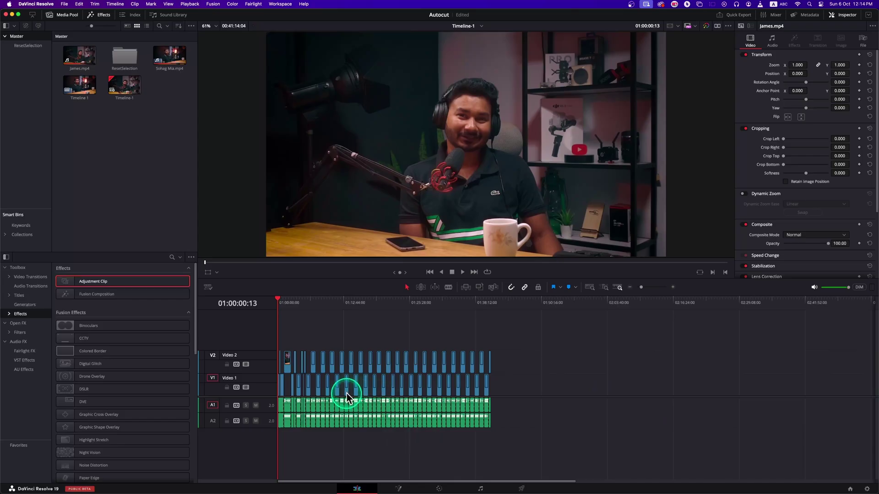
scroll(347, 394, up, 8)
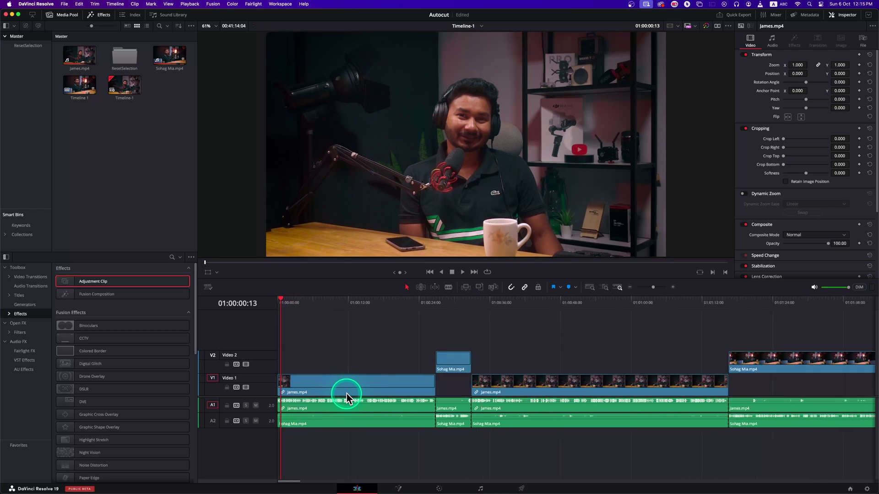
key(space)
scroll(346, 394, down, 2)
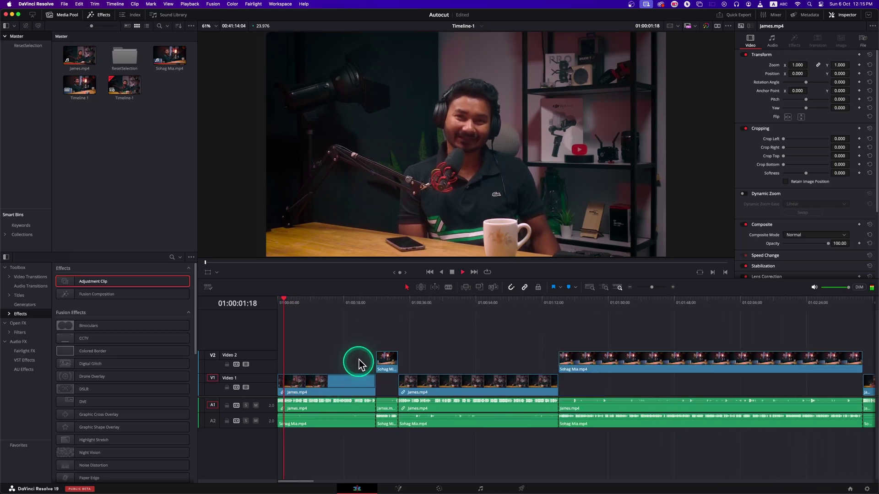
click(367, 303)
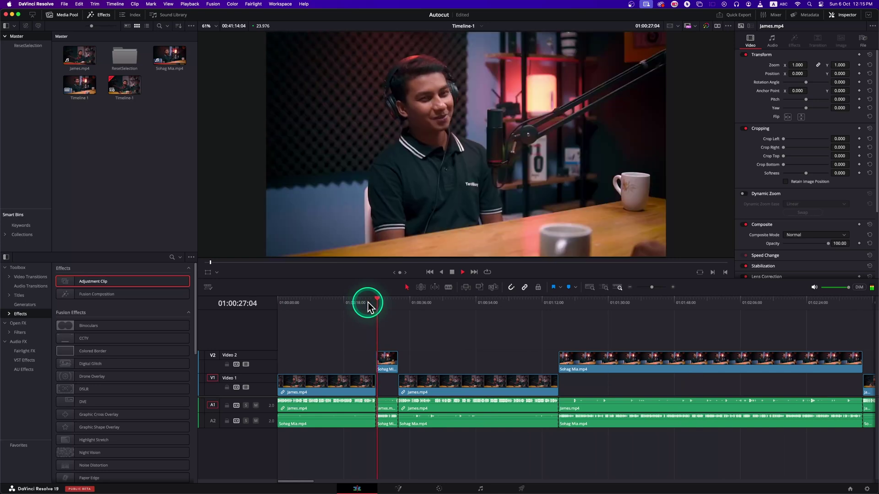
click(396, 303)
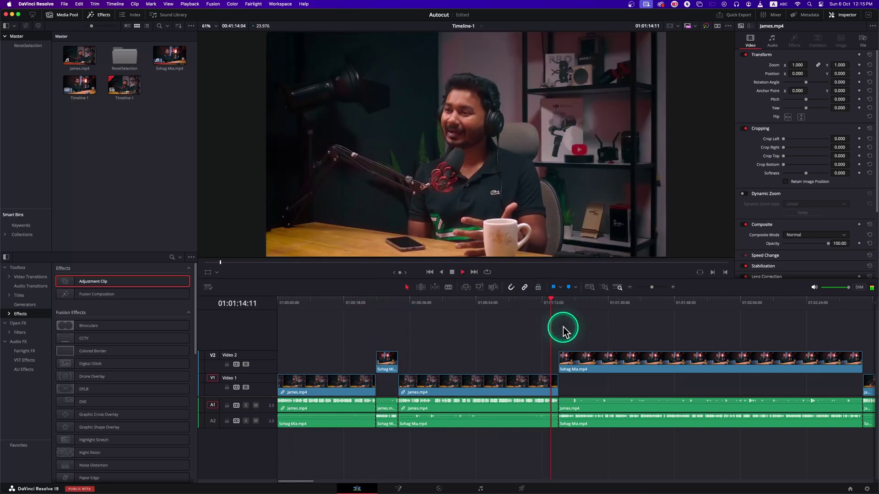
scroll(563, 346, right, 5)
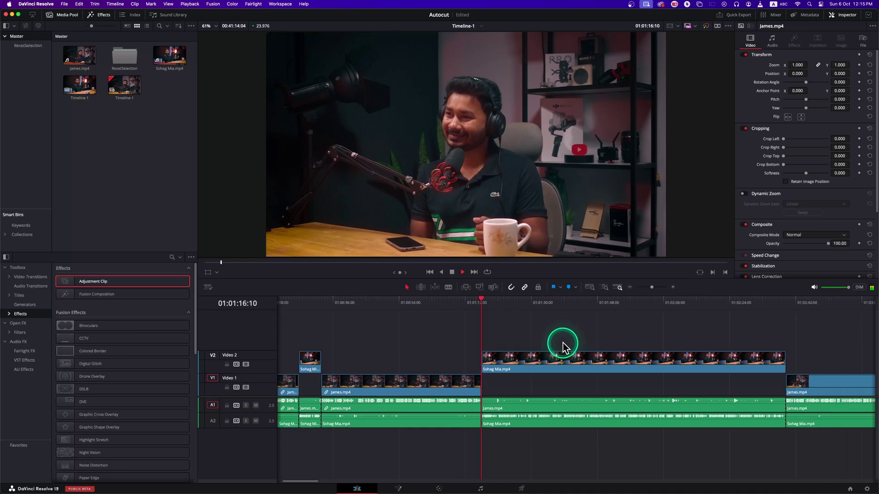
scroll(558, 355, down, 2)
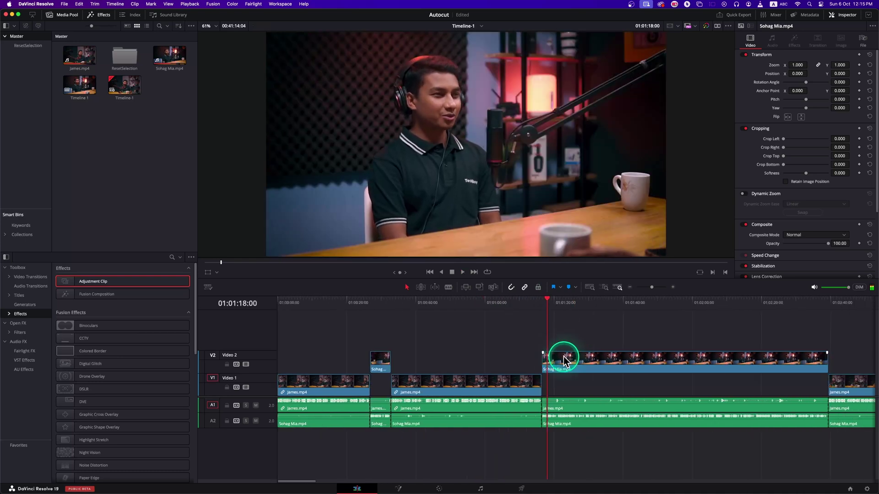